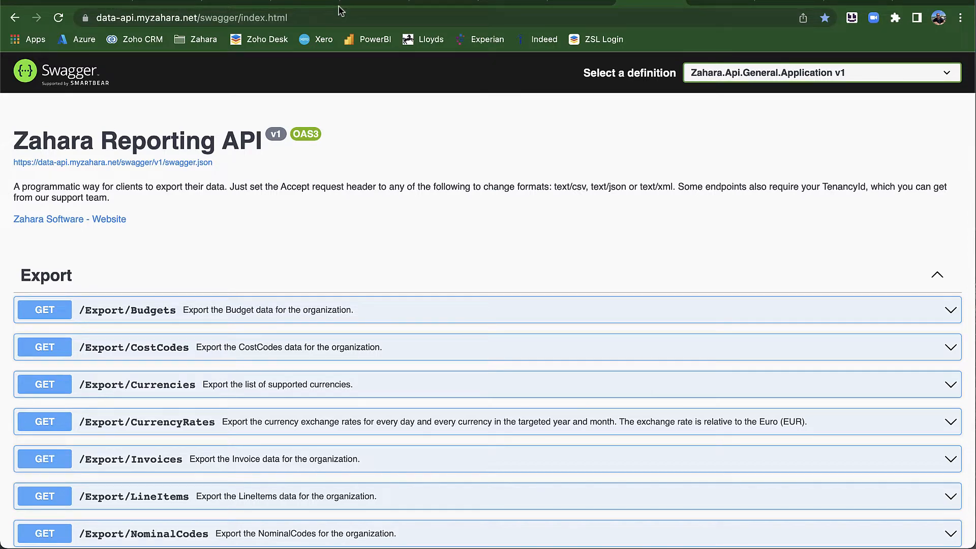
Review the Export endpoints of the Zahara Reporting API, briefly expanding and collapsing the /Export/Invoices endpoint
scroll(284, 275, "down", 3)
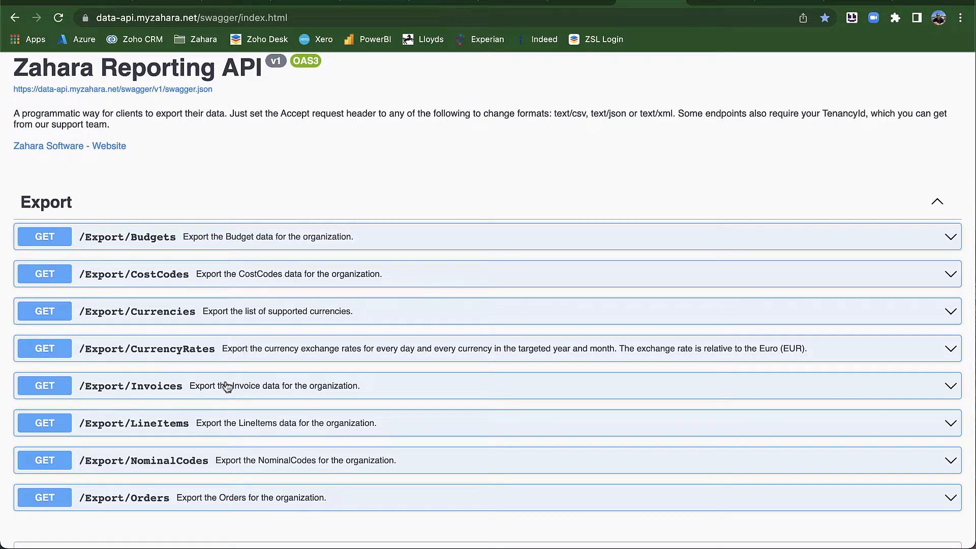
left_click(227, 387)
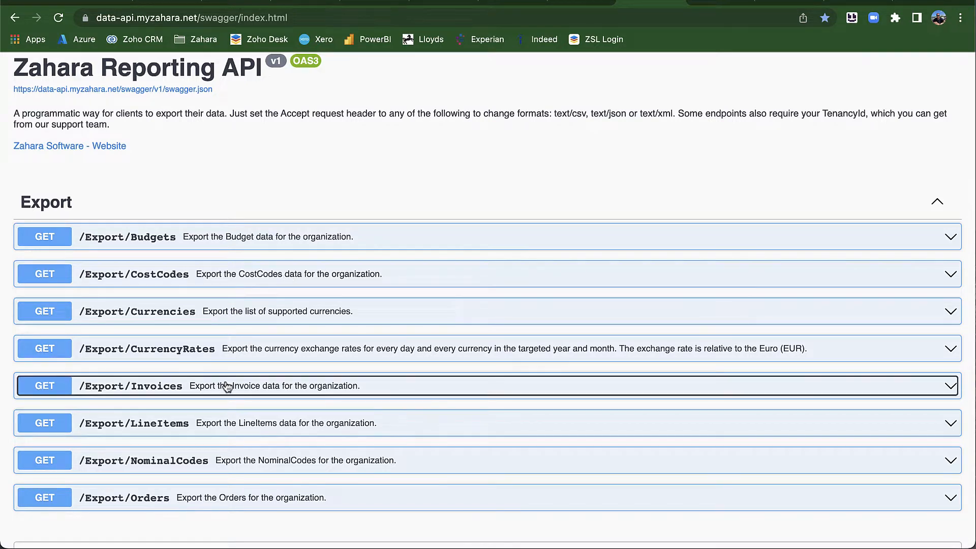
left_click(227, 388)
Expand the LineItem schema, examine its fields and data types, and collapse it again
scroll(184, 497, "down", 9)
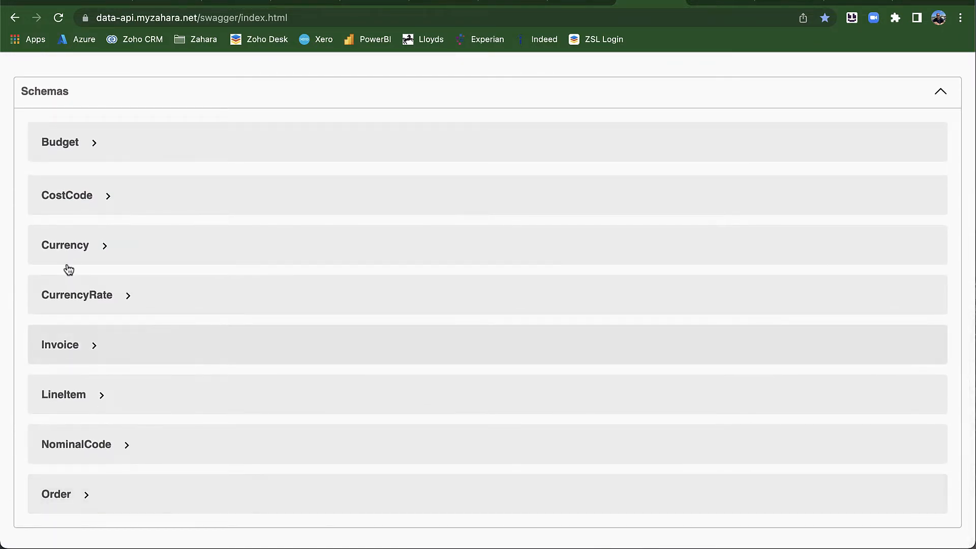
left_click(63, 394)
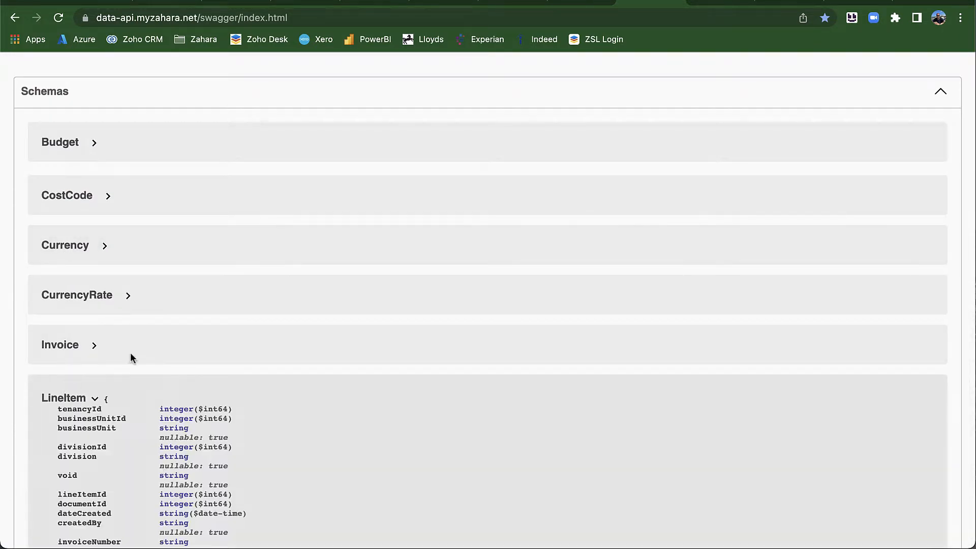
scroll(301, 353, "down", 5)
scroll(301, 353, "down", 2)
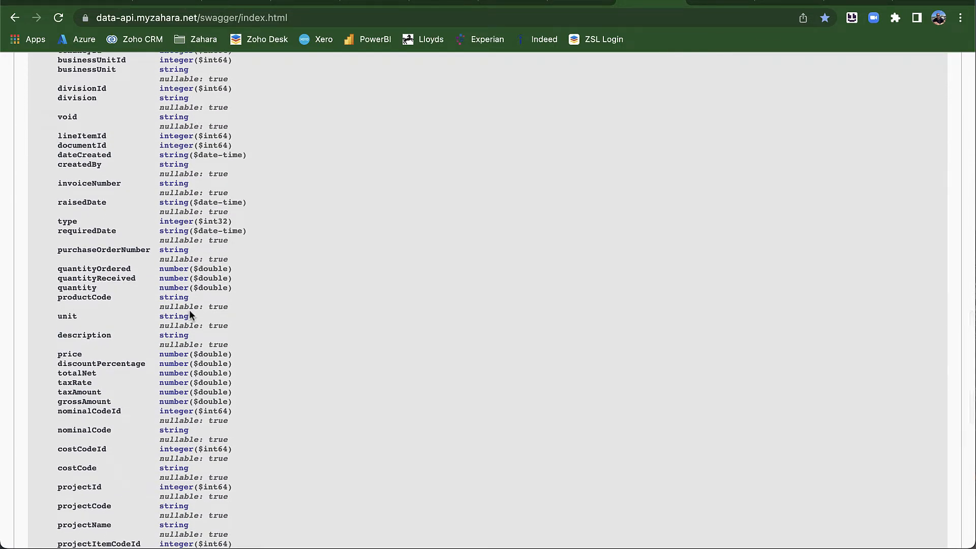
scroll(191, 337, "up", 5)
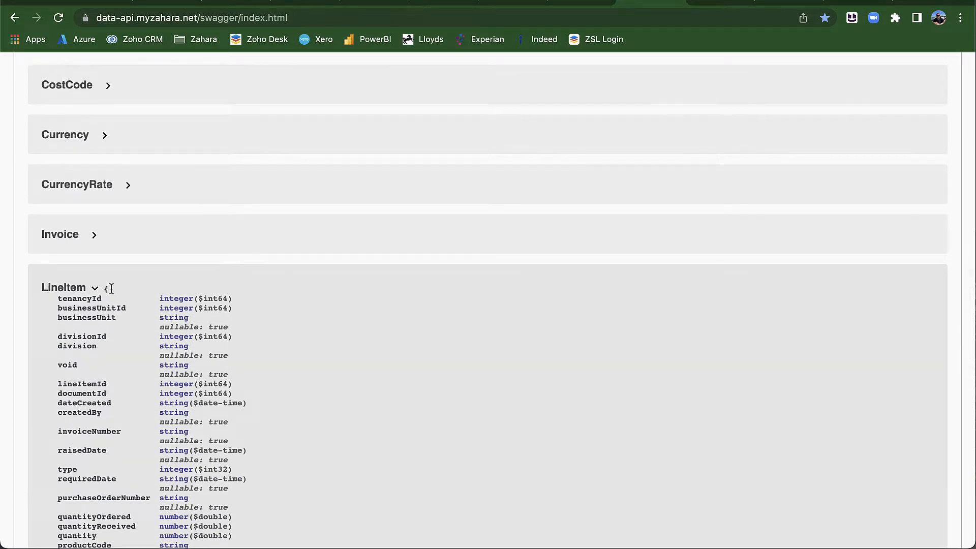
left_click(94, 288)
Expand the Invoice schema, examine its available fields, collapse it and return to the start of the API page
left_click(90, 356)
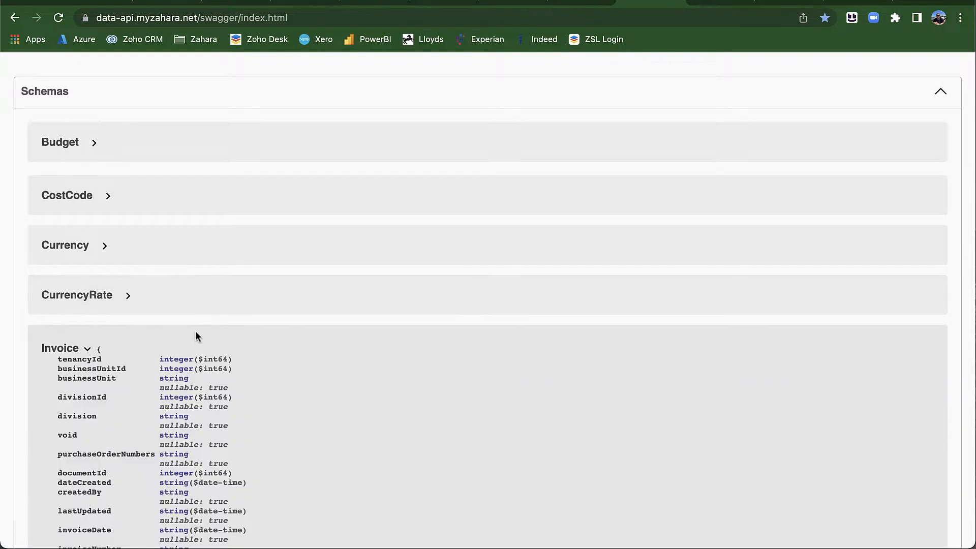
scroll(246, 396, "down", 5)
scroll(244, 397, "down", 2)
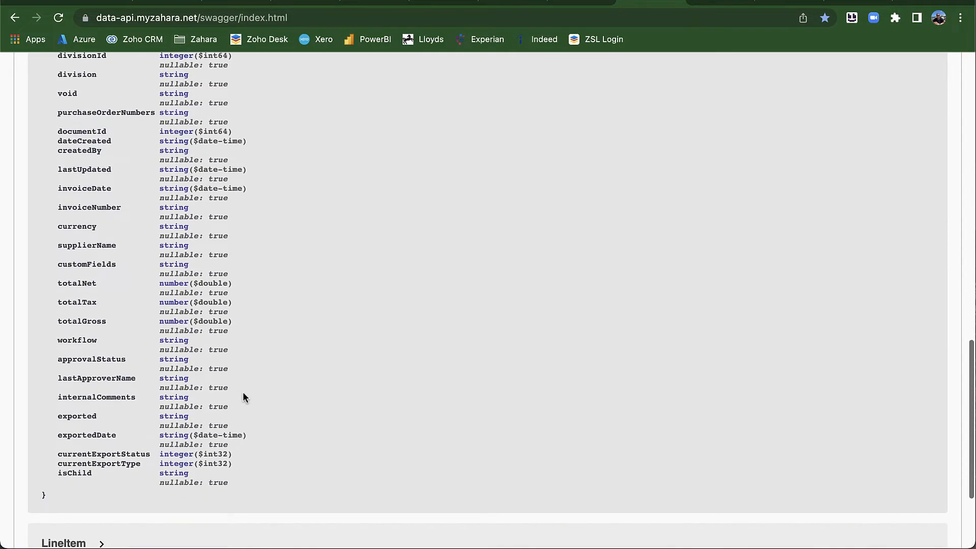
scroll(244, 397, "up", 8)
left_click(90, 376)
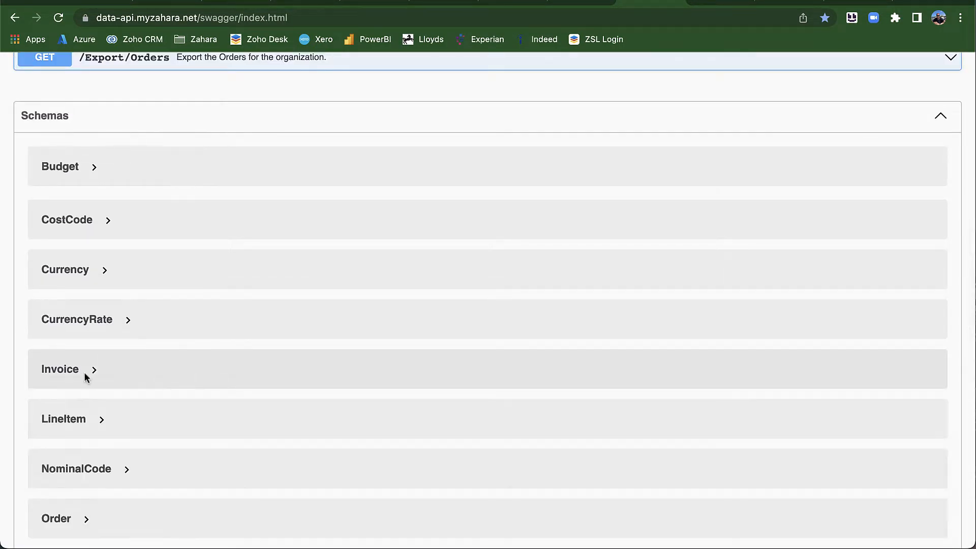
scroll(364, 298, "up", 9)
scroll(364, 294, "up", 1)
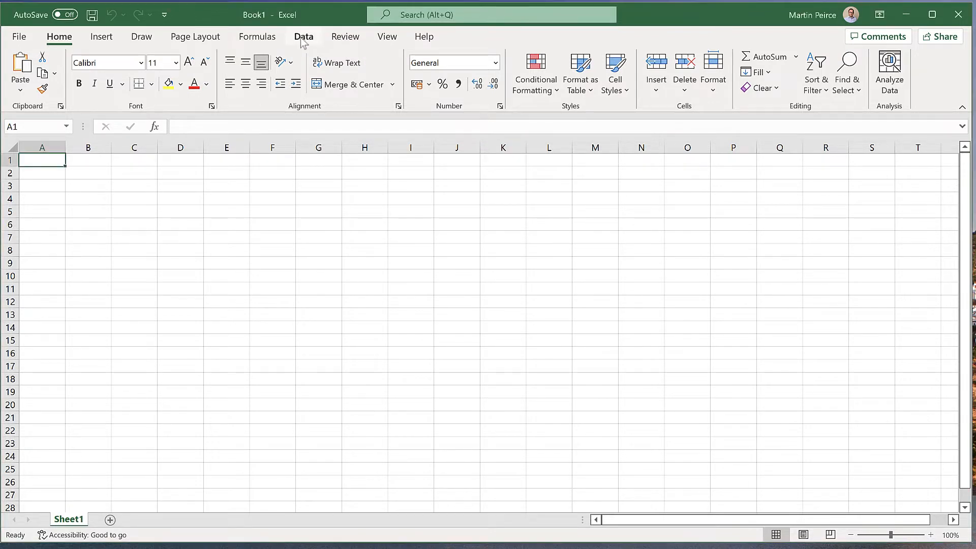
left_click(303, 43)
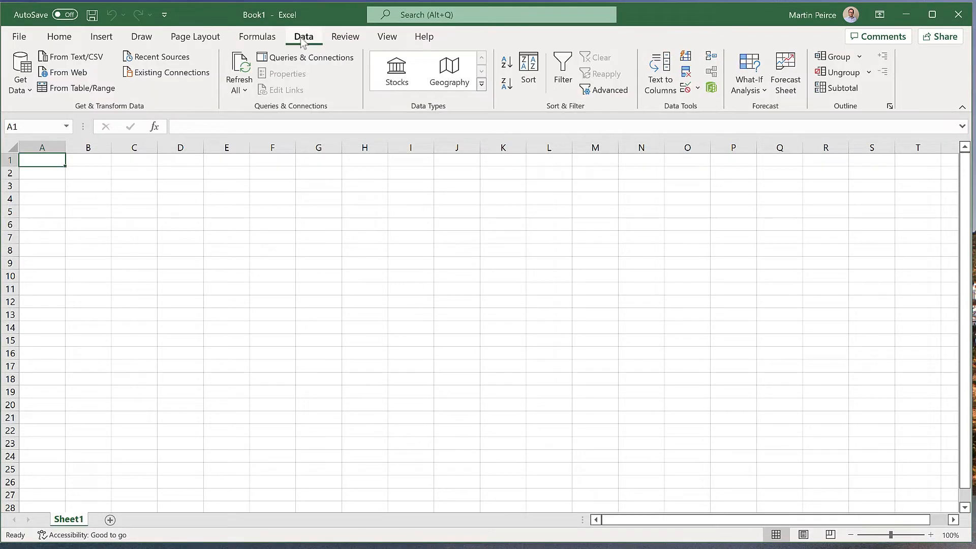
left_click(70, 73)
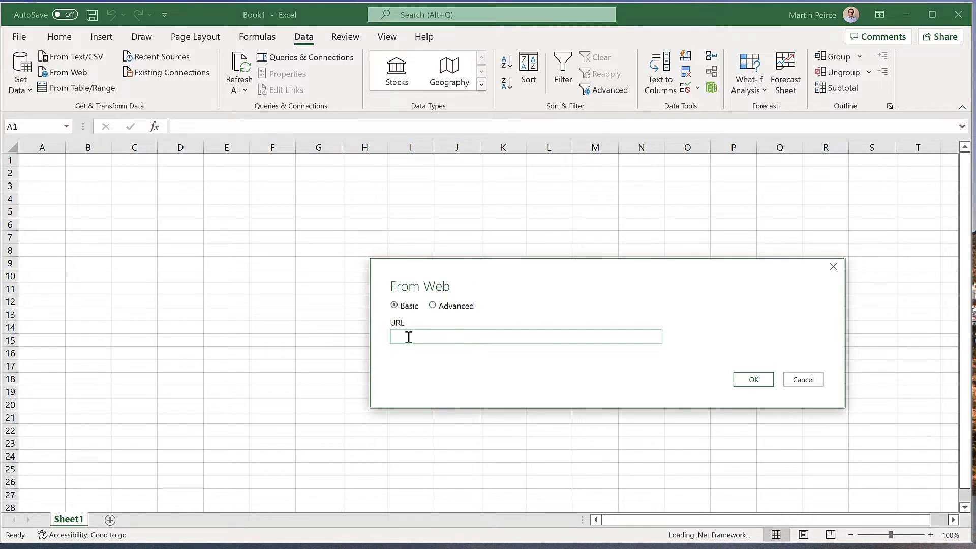
type("https://data-api.myzahara.net/Export/LineItems?TenancyId=4")
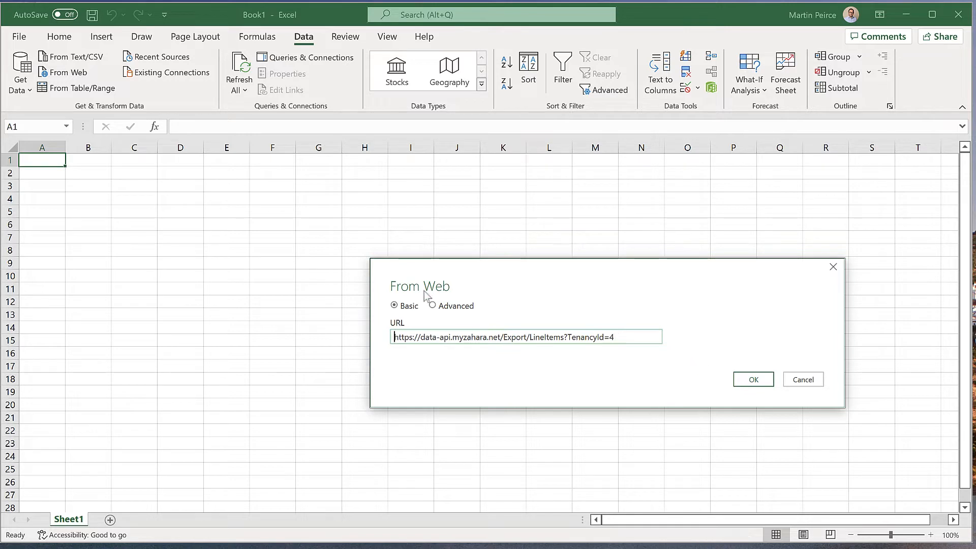
left_click(433, 306)
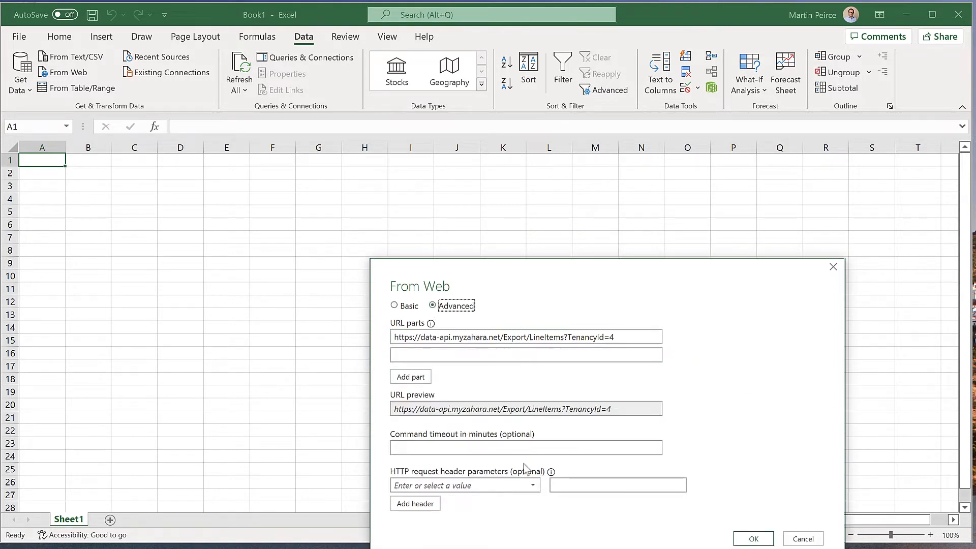
left_click_drag(569, 265, 437, 153)
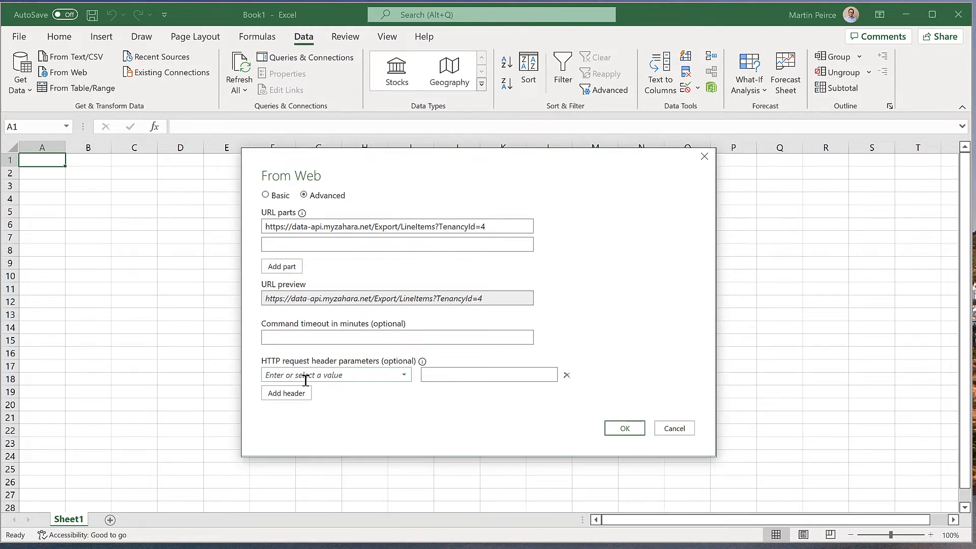
Connect with an apikey request header holding the API key and open the retrieved data for transformation in Power Query Editor
left_click(306, 376)
left_click(426, 375)
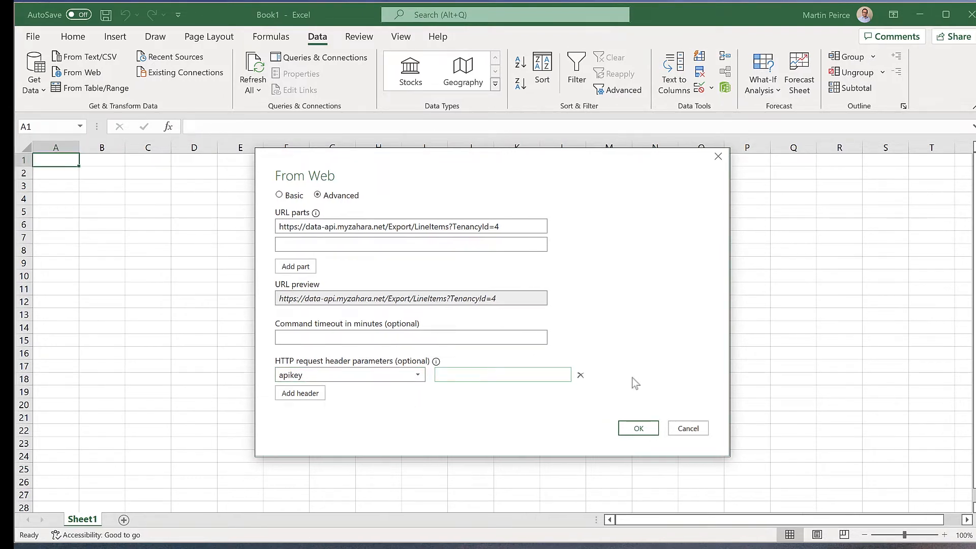
key("ctrl+v")
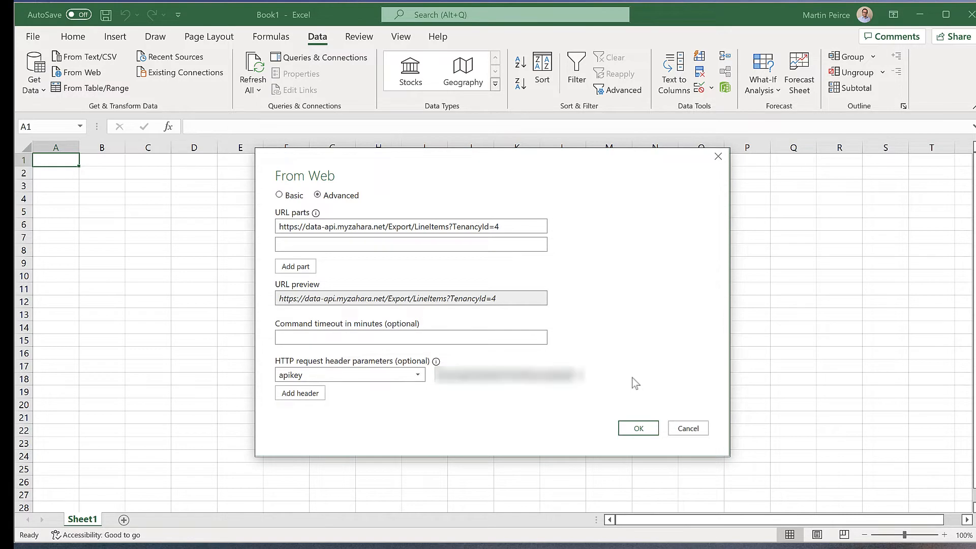
left_click(638, 428)
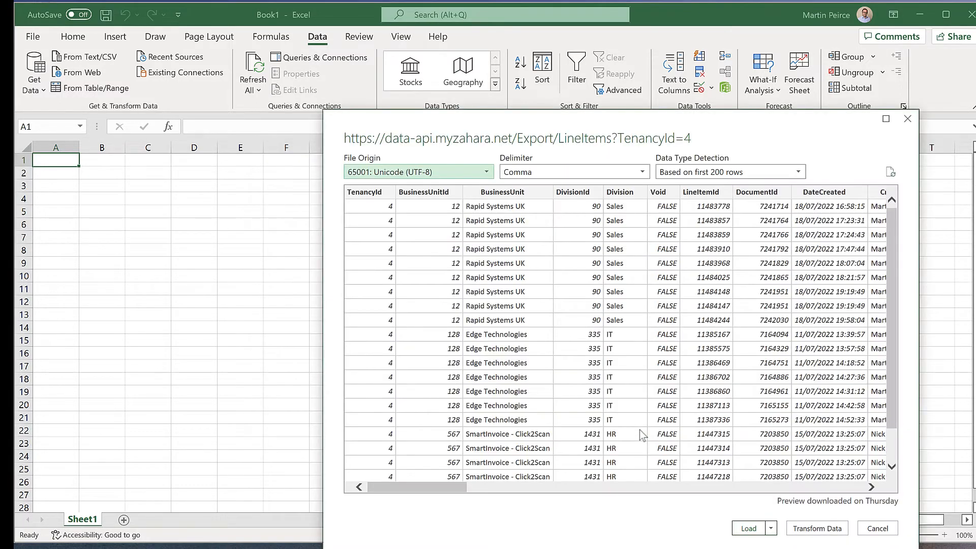
left_click_drag(612, 120, 416, 107)
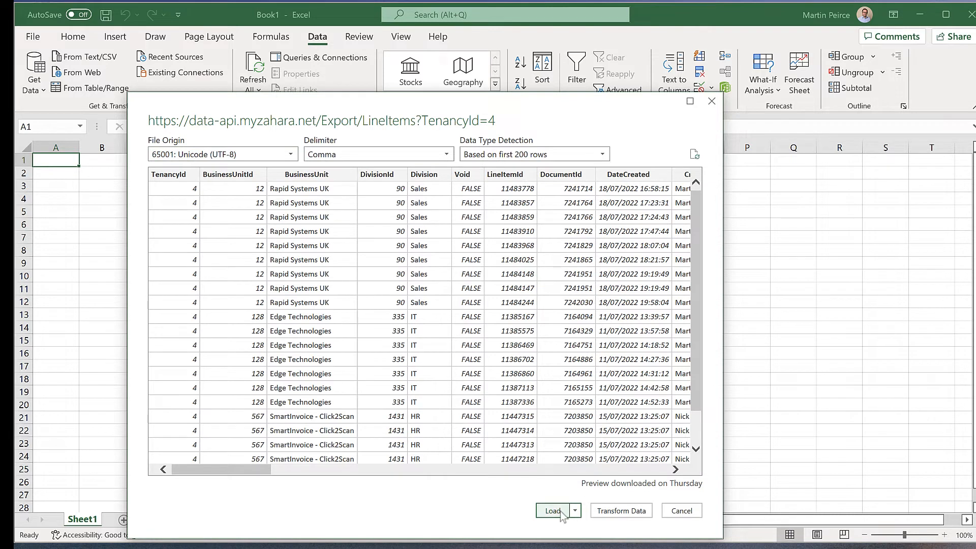
left_click(619, 511)
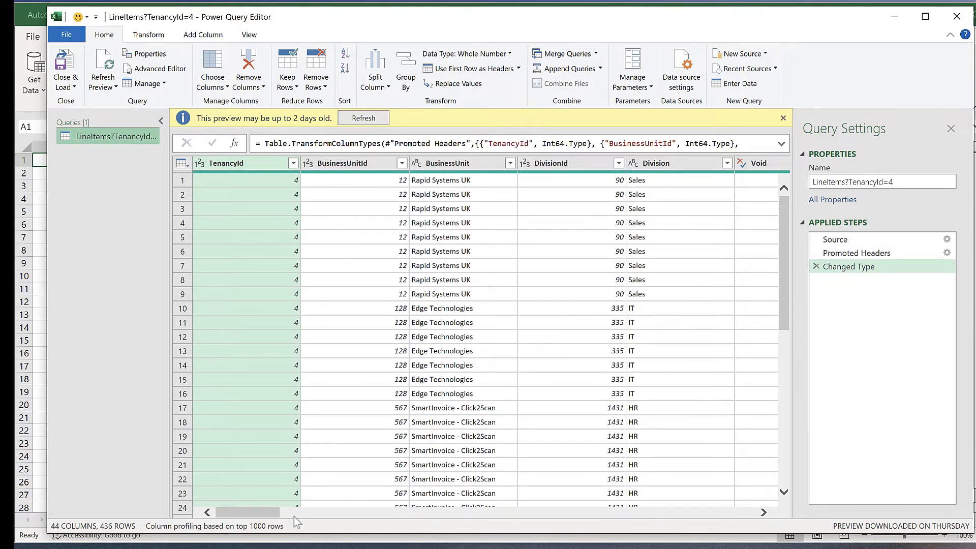
Change the DateCreated column's data type to Date, adding the conversion as a new step
left_click_drag(270, 515, 343, 517)
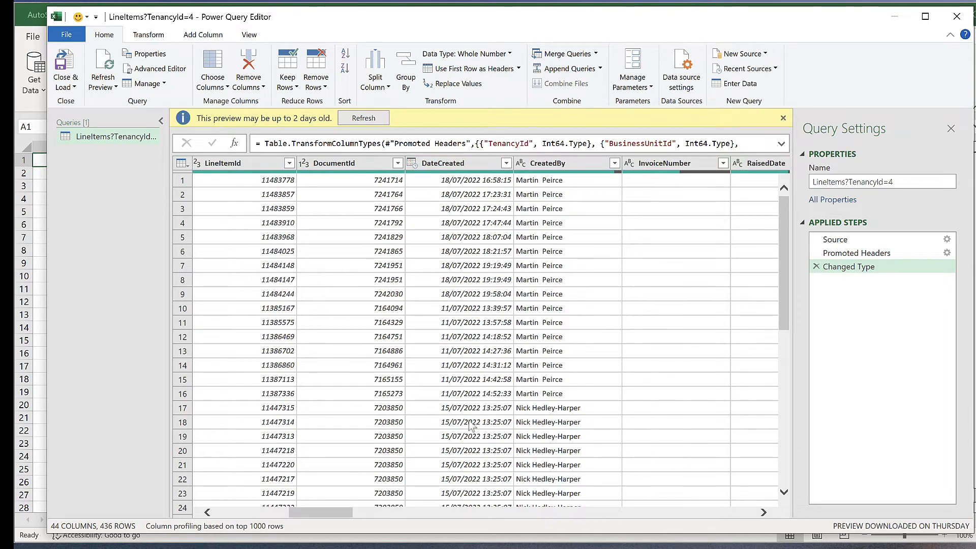
left_click(412, 164)
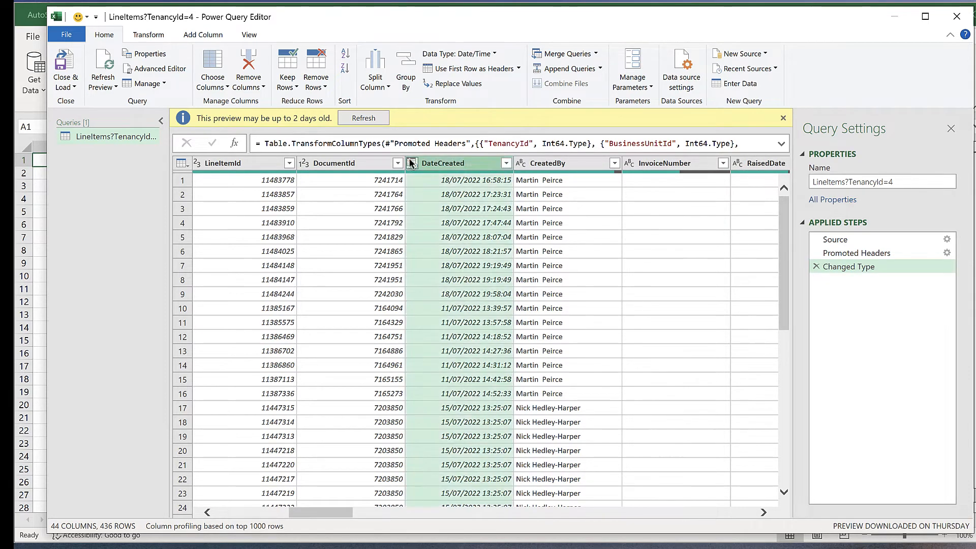
left_click(434, 242)
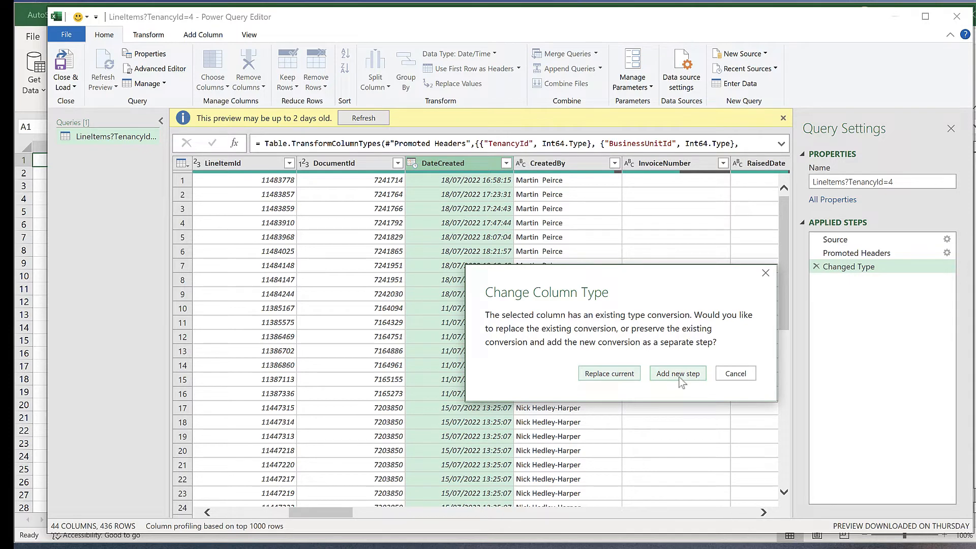
left_click(664, 376)
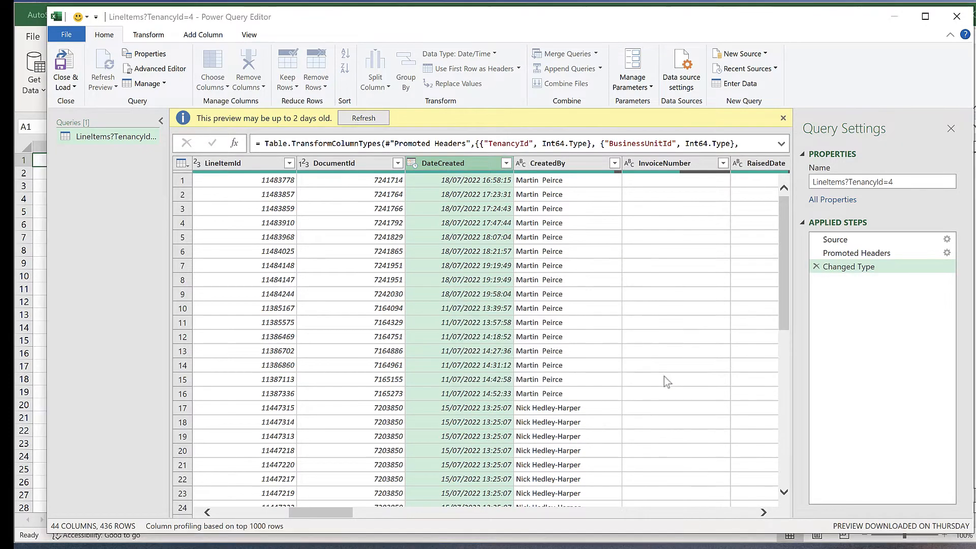
Change the RequiredDate column's data type to Date
left_click_drag(348, 520, 397, 523)
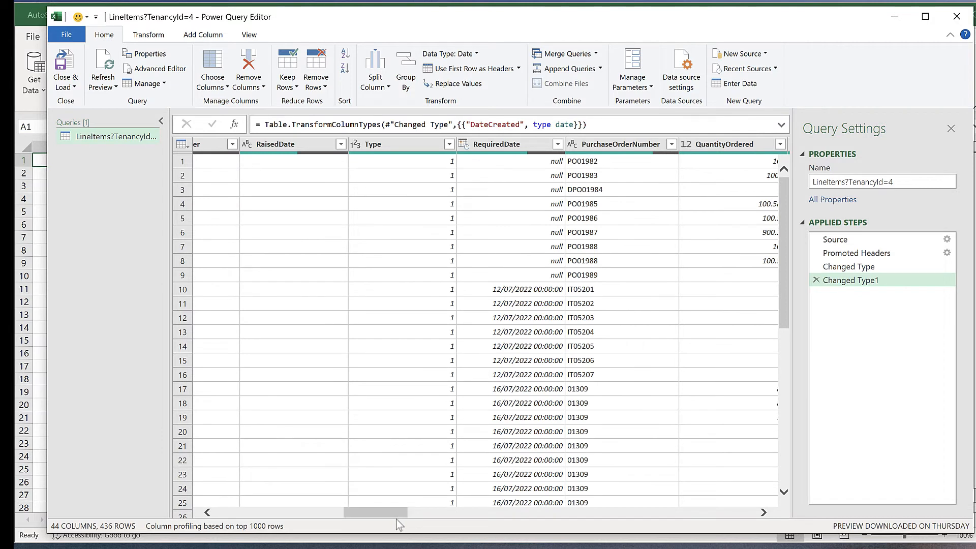
left_click(464, 145)
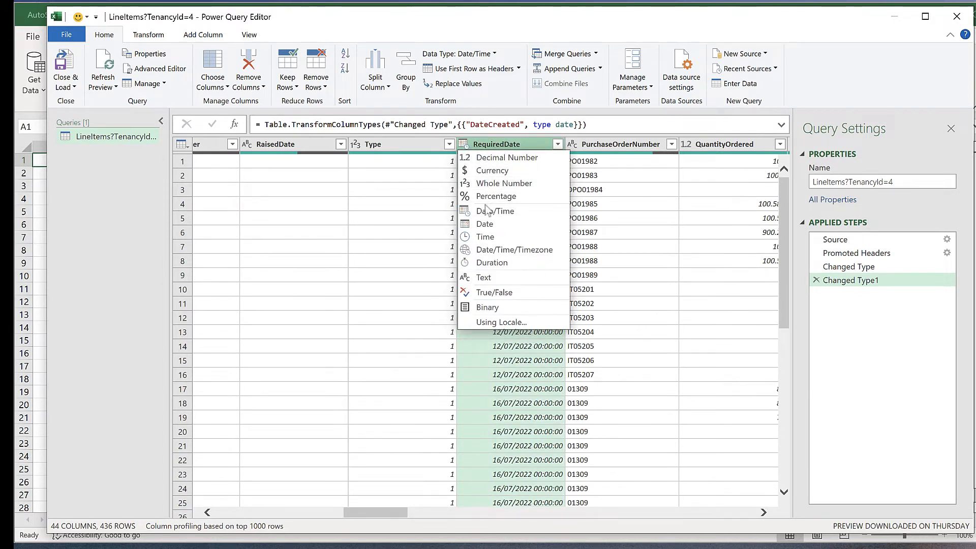
left_click(488, 224)
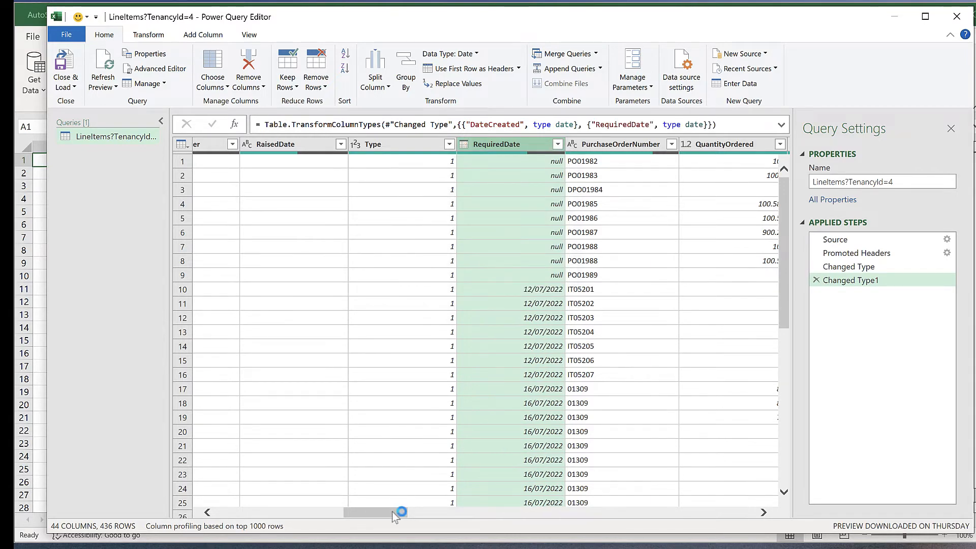
Change the Type column's data type to Text
mouse_move(392, 511)
left_mouse_down()
mouse_move(753, 529)
mouse_move(291, 519)
mouse_move(385, 518)
left_mouse_up()
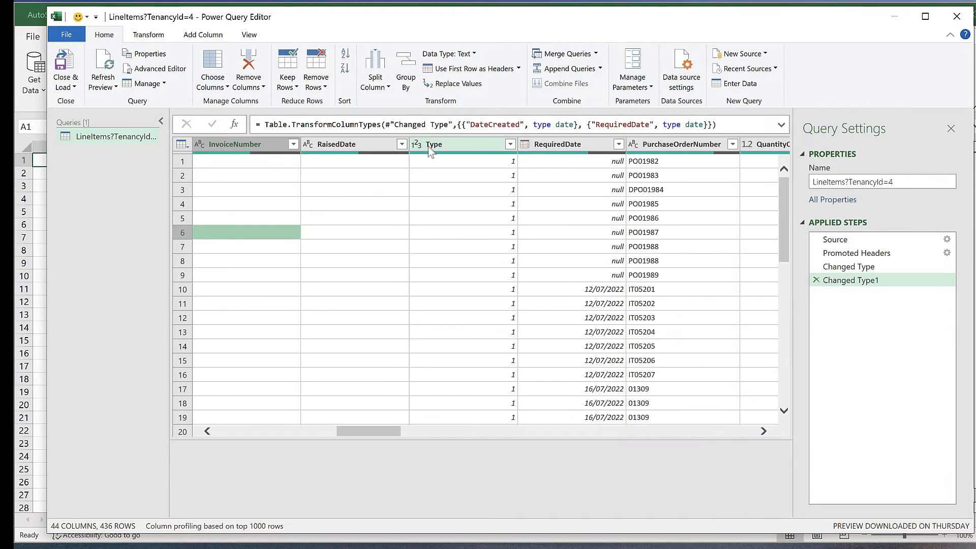
left_click(444, 144)
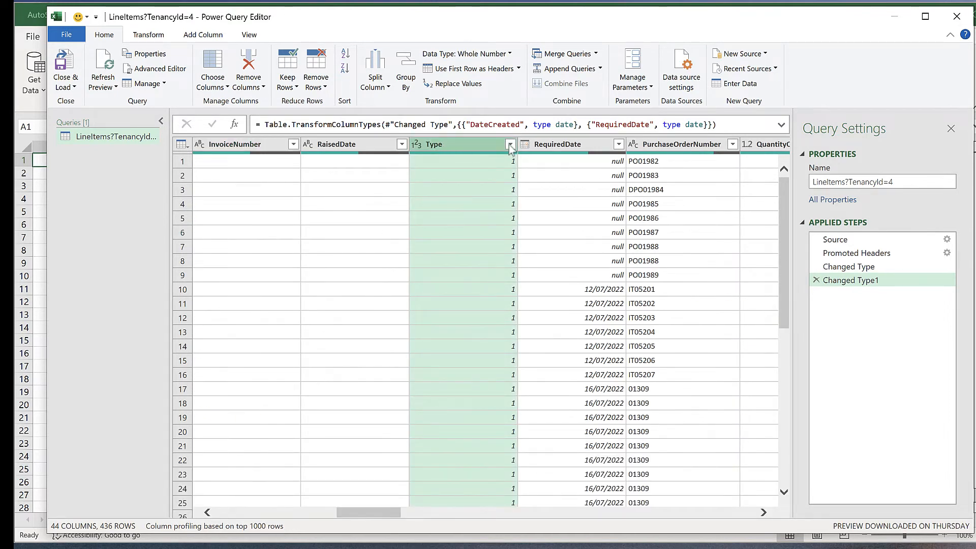
left_click(416, 146)
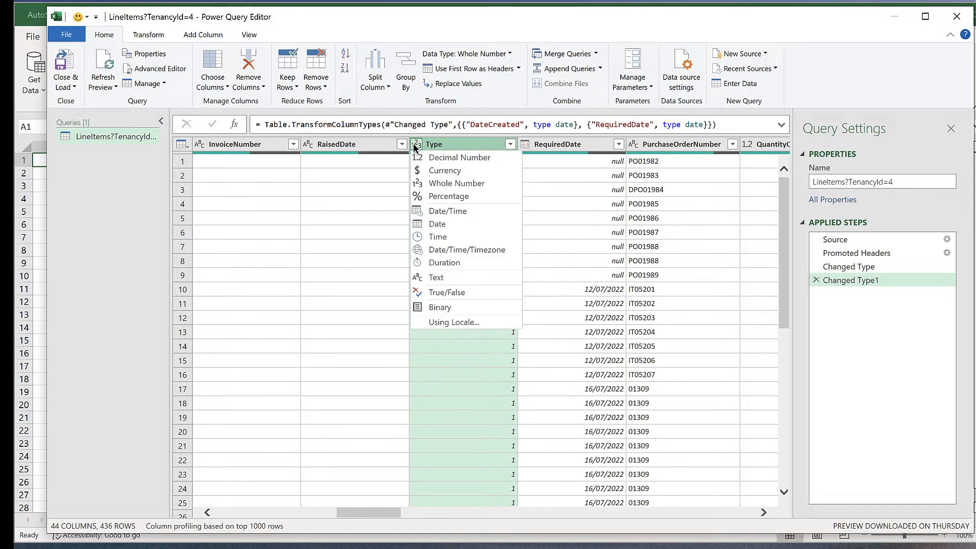
left_click(433, 277)
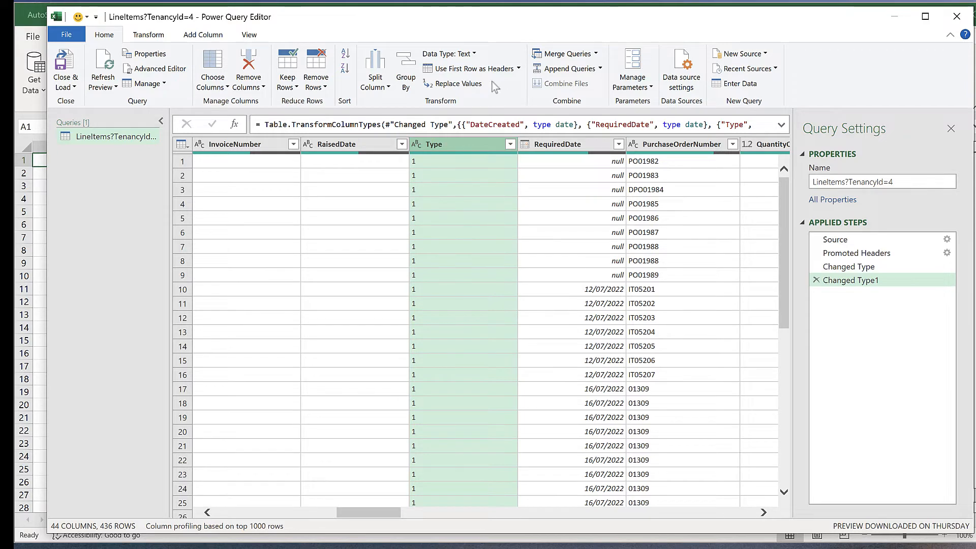
Replace the value 1 with Order and the value 2 with Invoice in the Type column
left_click(457, 84)
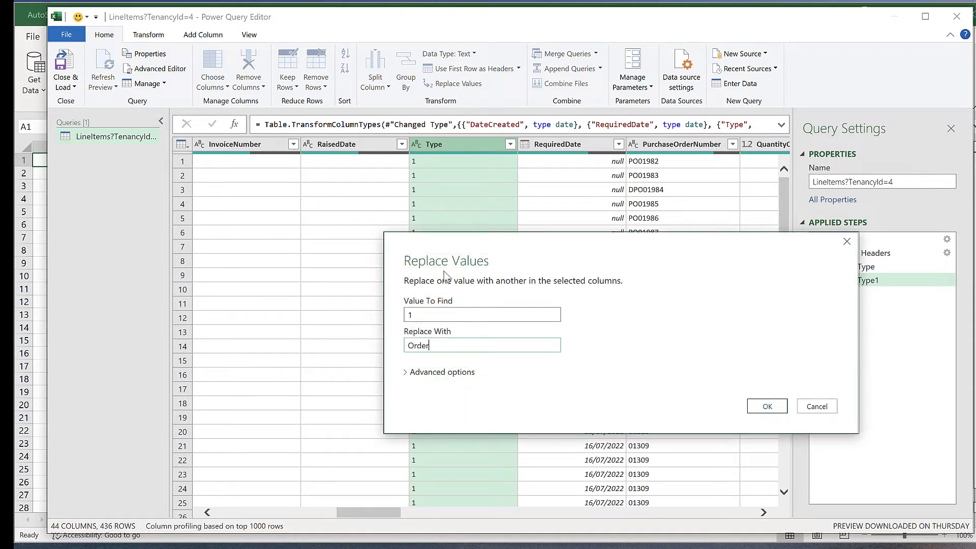
left_click(767, 406)
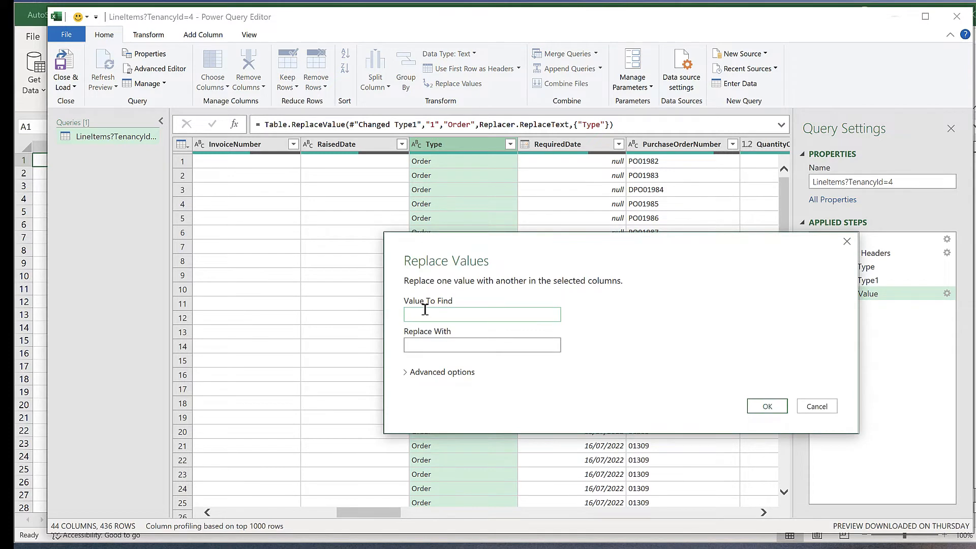
type("2")
left_click(420, 346)
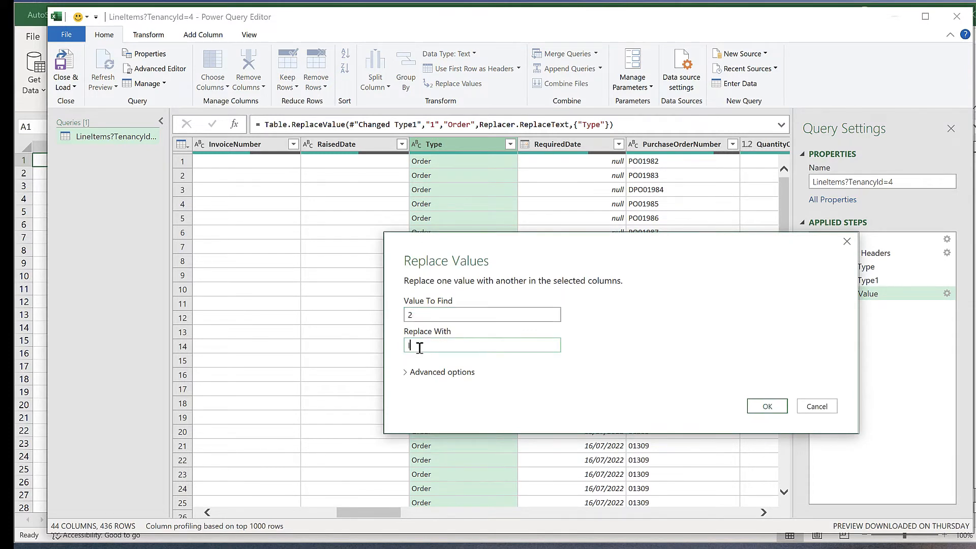
left_click(773, 411)
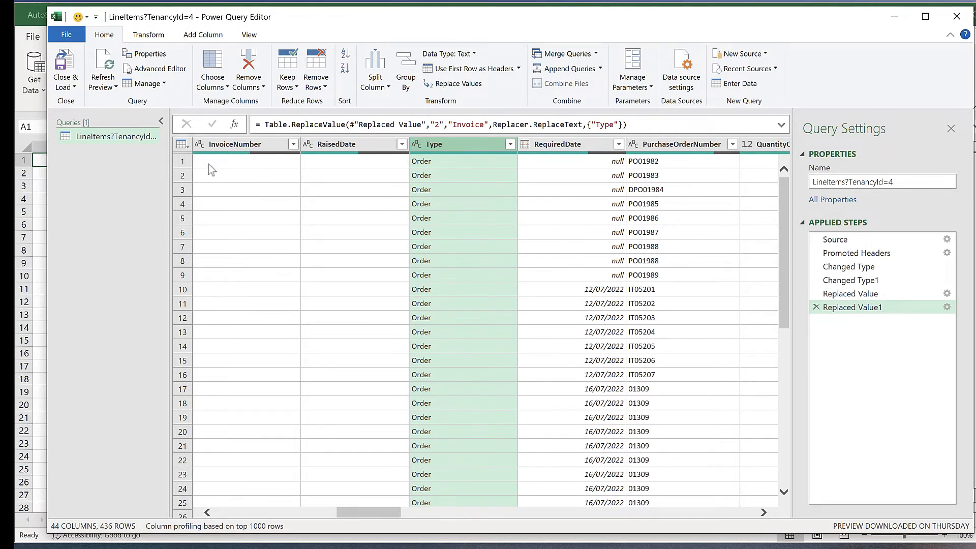
Close the query editor and load the transformed LineItems query into the workbook as a table
left_click_drag(381, 513, 254, 518)
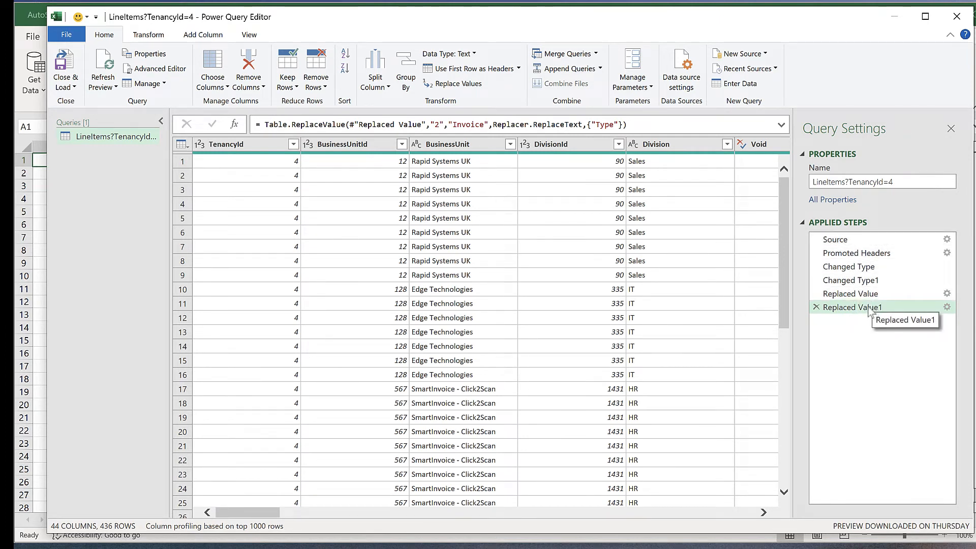
left_click(73, 88)
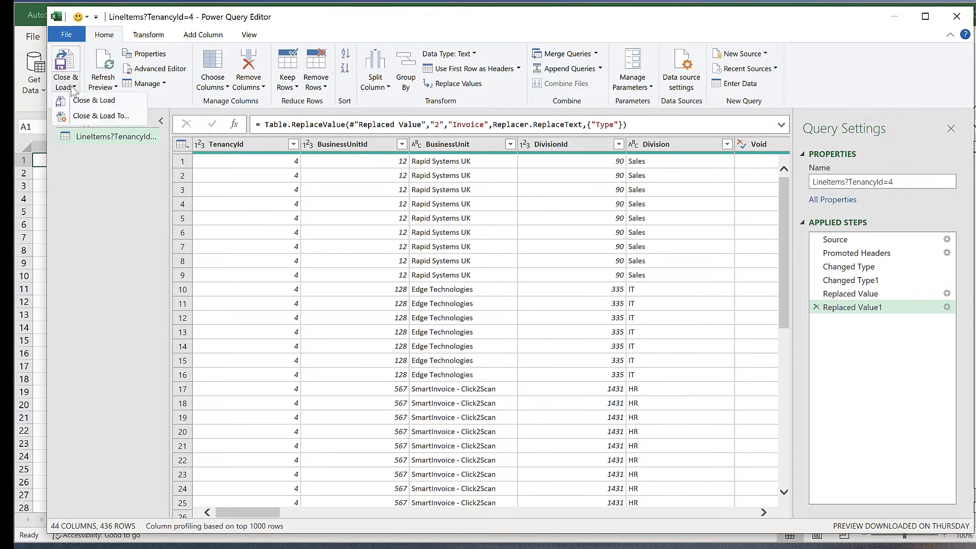
left_click(81, 100)
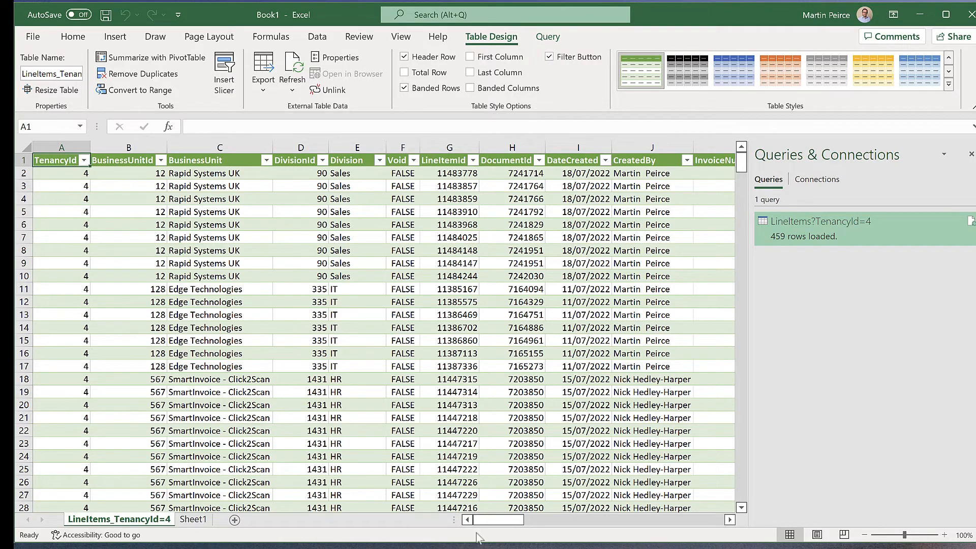
Sort the loaded line items table by the DateCreated column from newest to oldest
left_click_drag(497, 523, 479, 534)
left_click(320, 38)
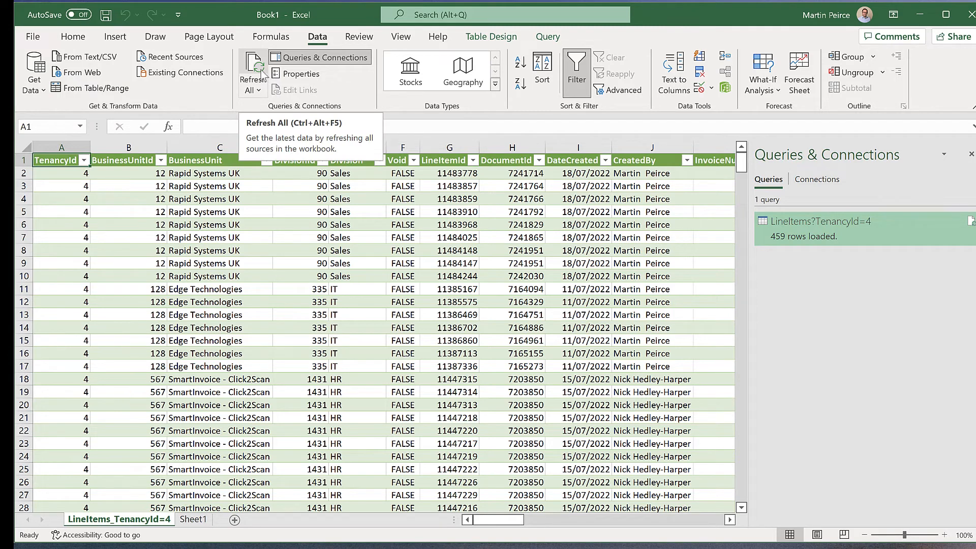
left_click(573, 161)
left_click(520, 62)
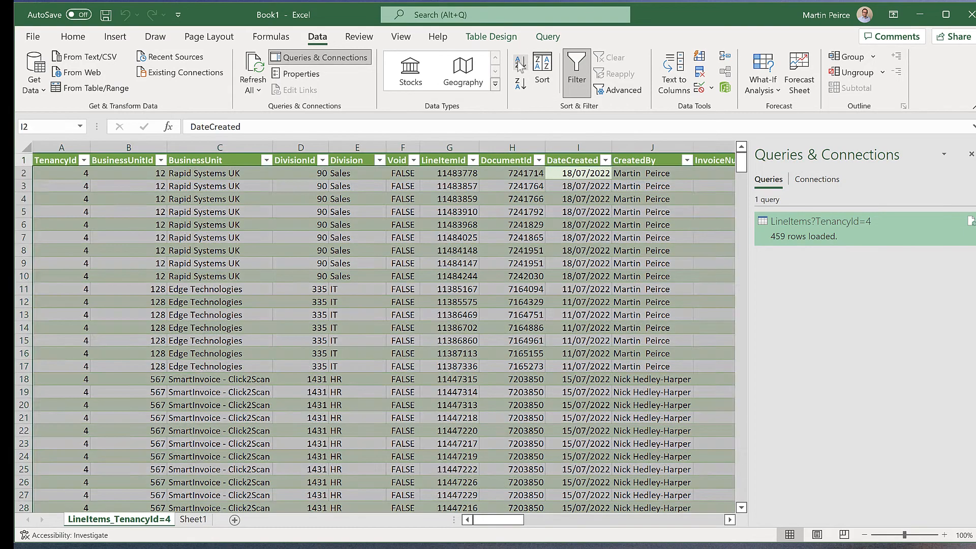
left_click(520, 84)
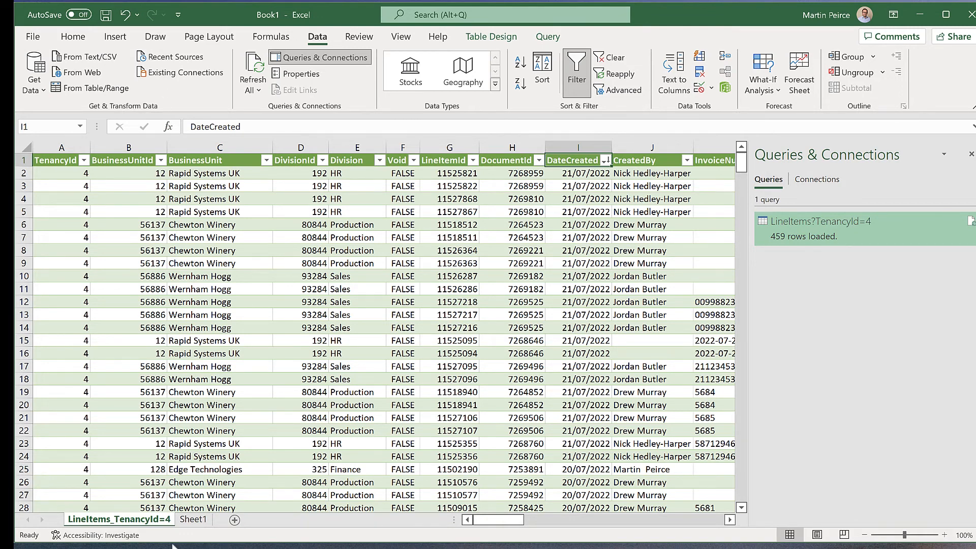
View the Sheet1 worksheet and return to the LineItems_TenancyId=4 worksheet
left_click(186, 526)
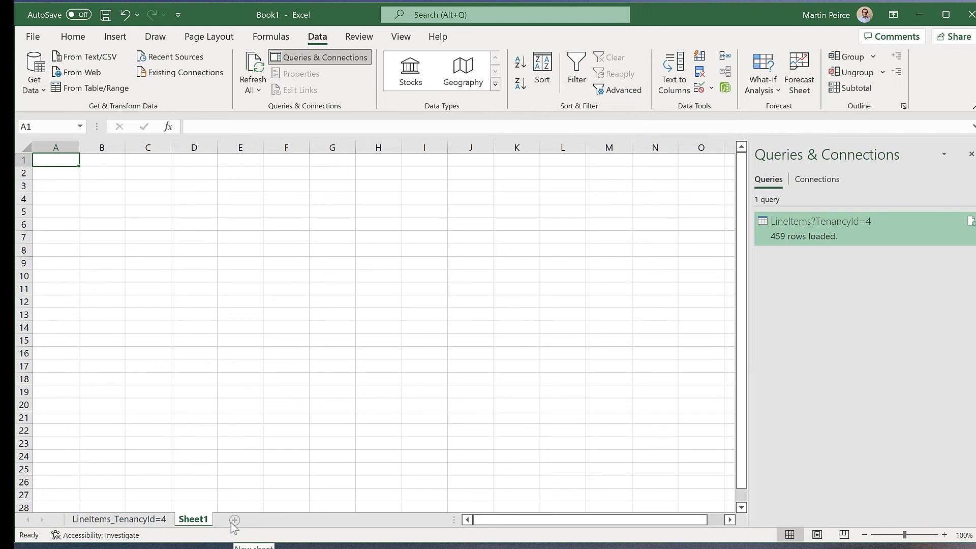
left_click(120, 519)
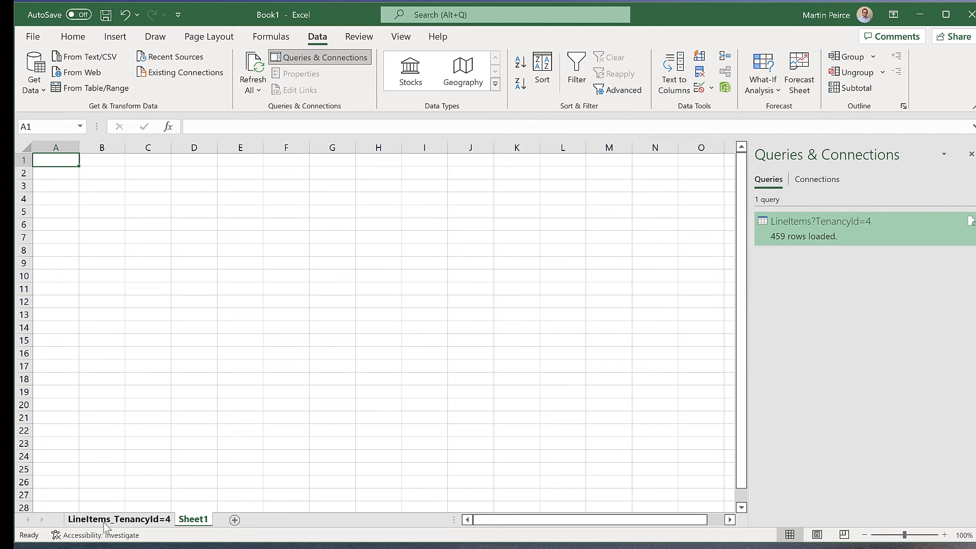